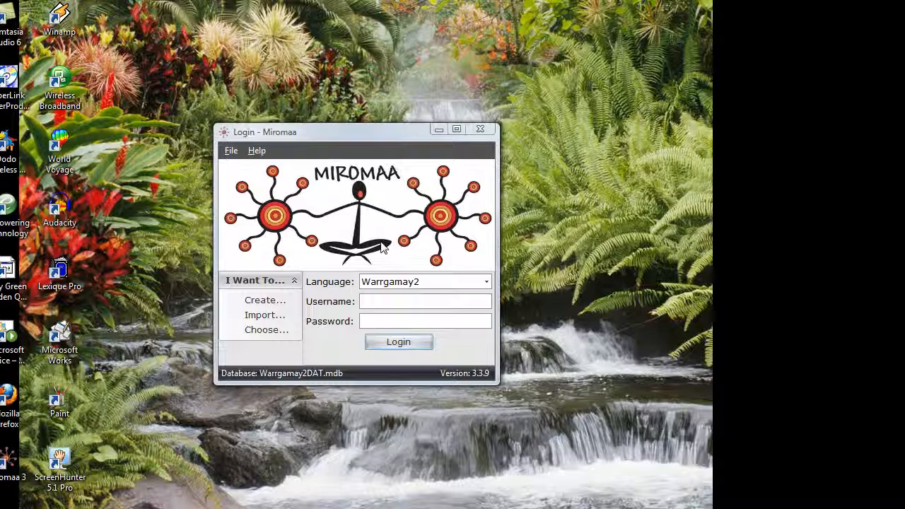
Log in to the Warrgamay2 database as admin with the administrator password.
{"action": "left_click", "coordinate": [381, 300]}
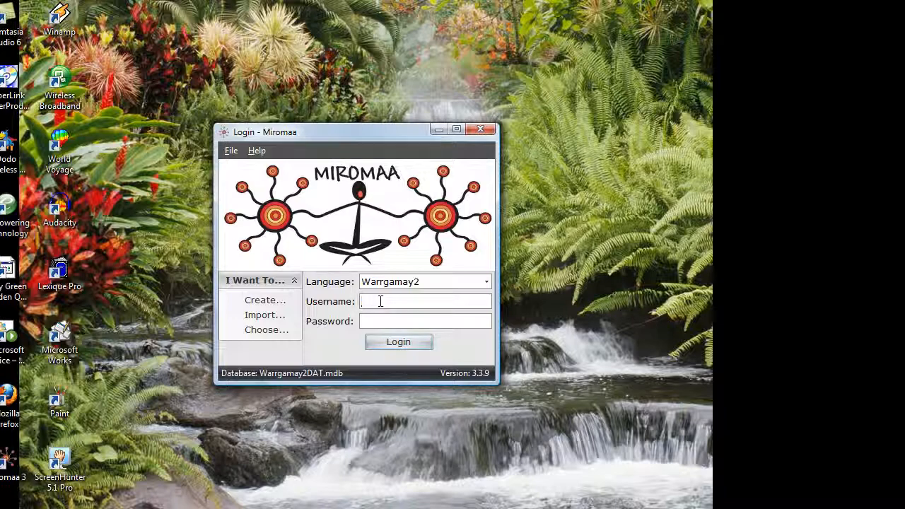
{"action": "type", "text": "admin"}
{"action": "key", "text": "Tab"}
{"action": "type", "text": "admin"}
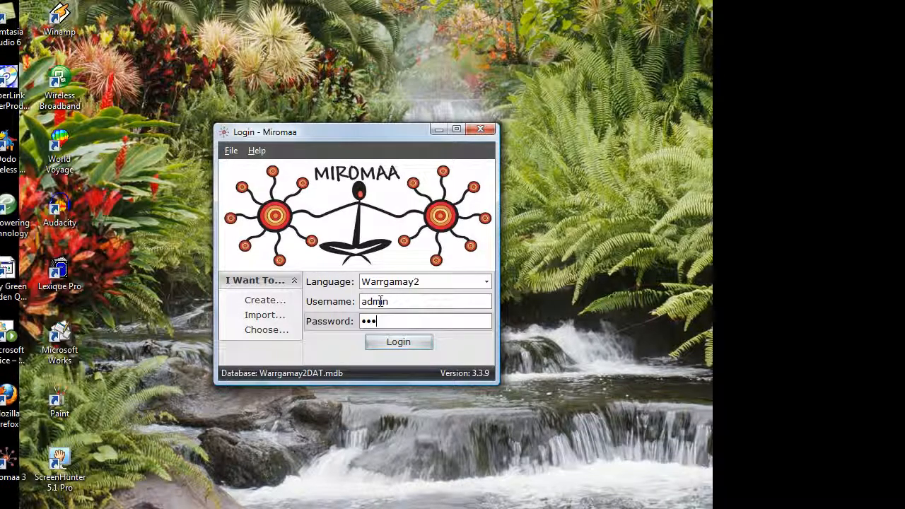
{"action": "left_click", "coordinate": [397, 344]}
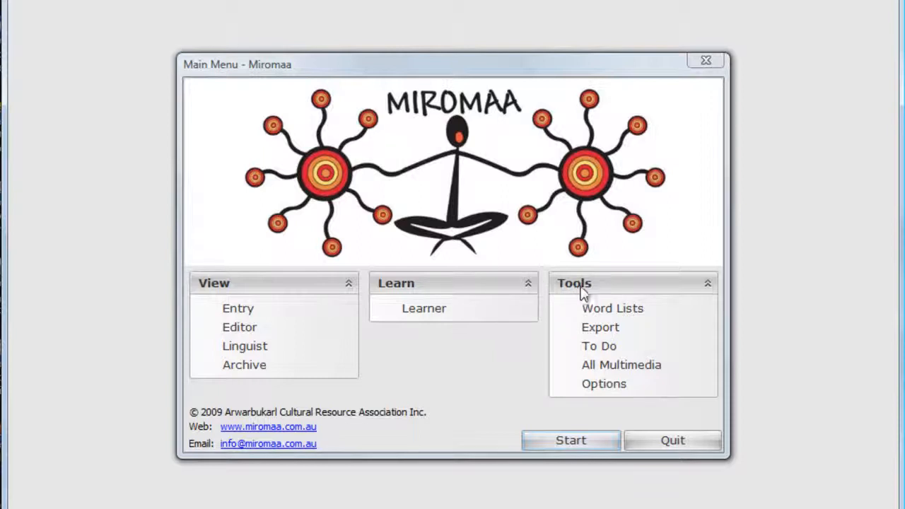
Open the Options window from the Main Menu's Tools section.
{"action": "left_click", "coordinate": [608, 389]}
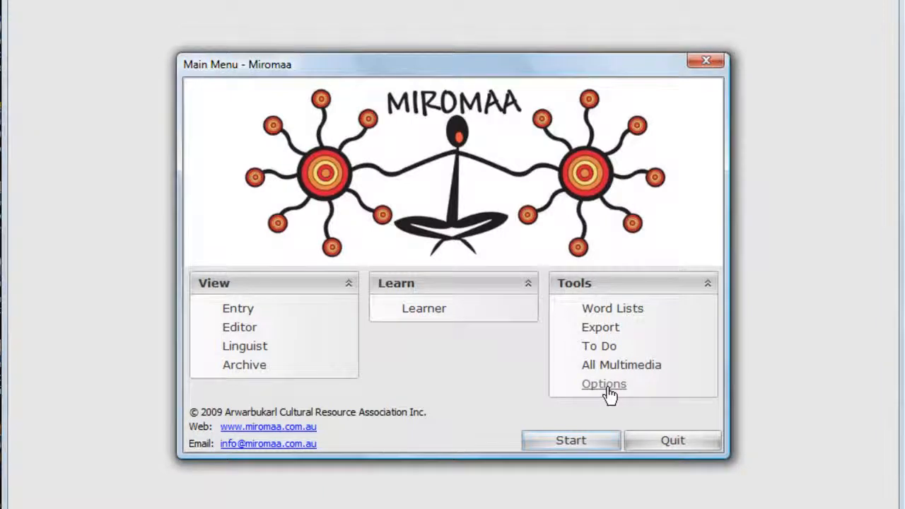
{"action": "left_click", "coordinate": [607, 387]}
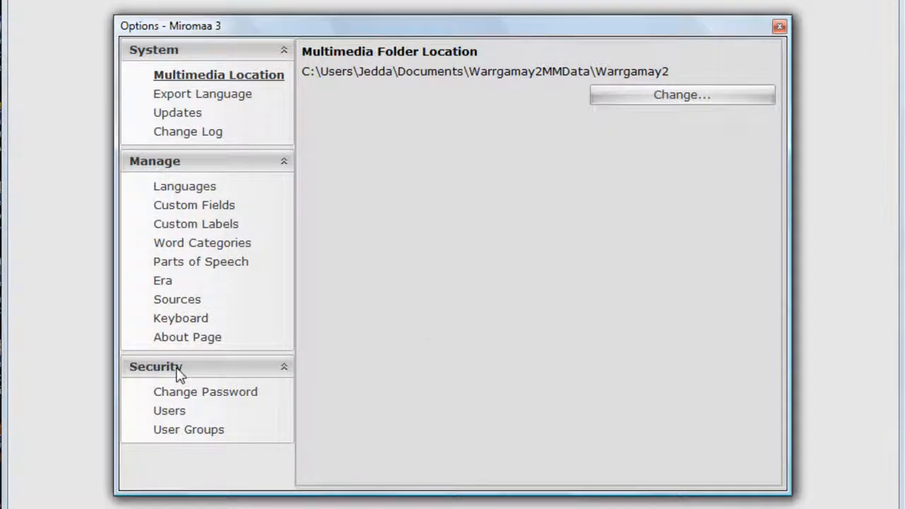
Show the Users security page and check the Learner, Admin and Linguist users' groups.
{"action": "left_click", "coordinate": [172, 413]}
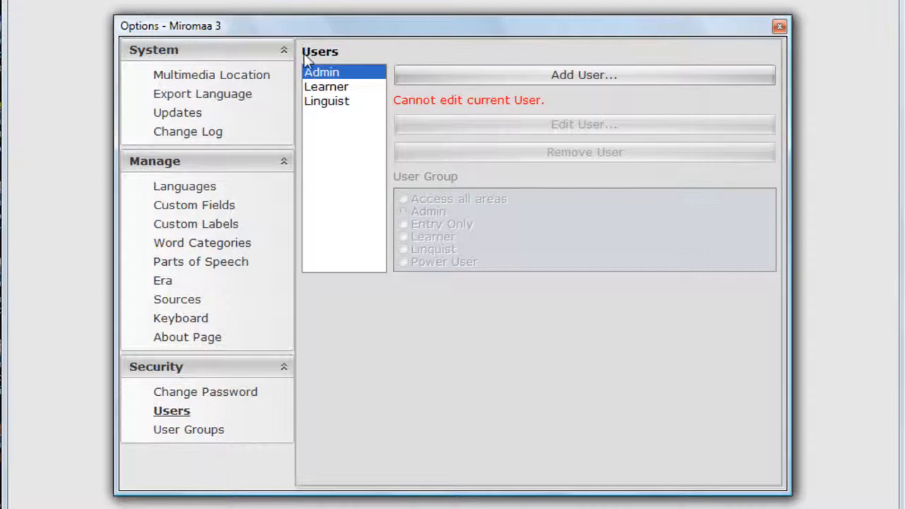
{"action": "left_click", "coordinate": [330, 87]}
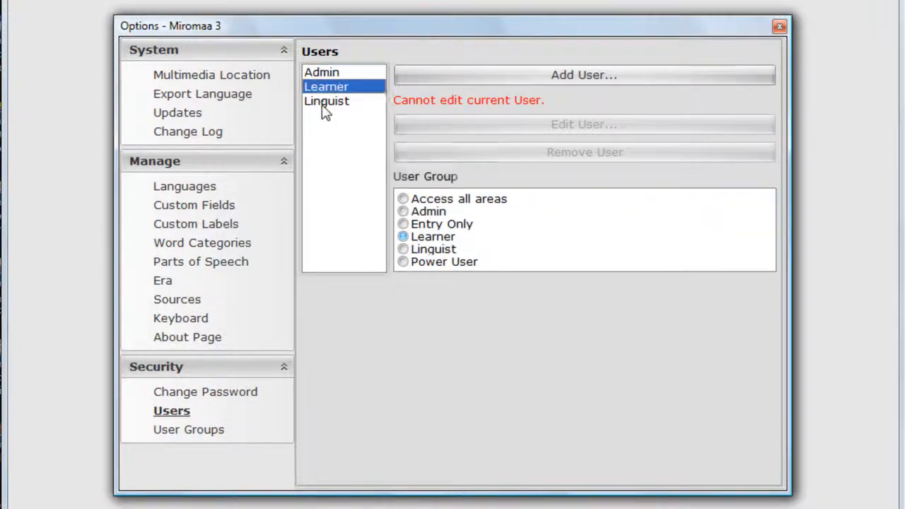
{"action": "left_click", "coordinate": [325, 104]}
{"action": "left_click", "coordinate": [322, 85]}
{"action": "left_click", "coordinate": [320, 73]}
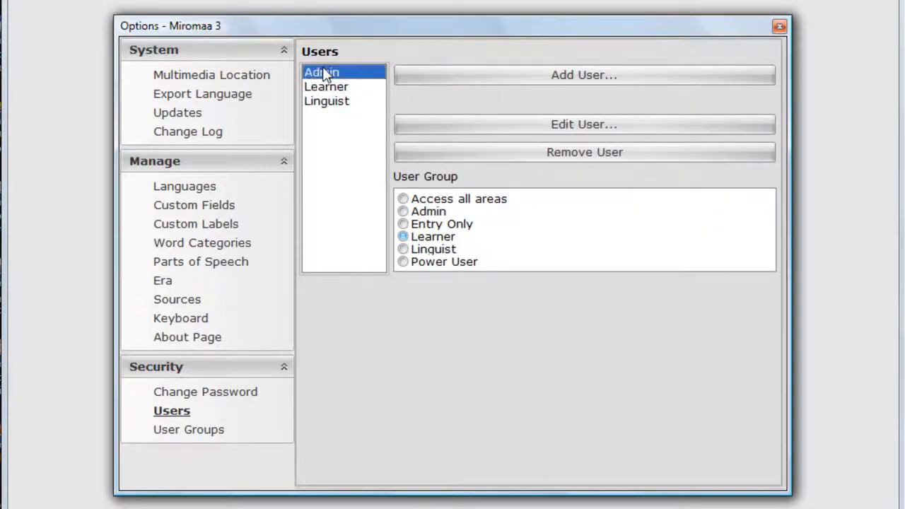
{"action": "left_click", "coordinate": [323, 87]}
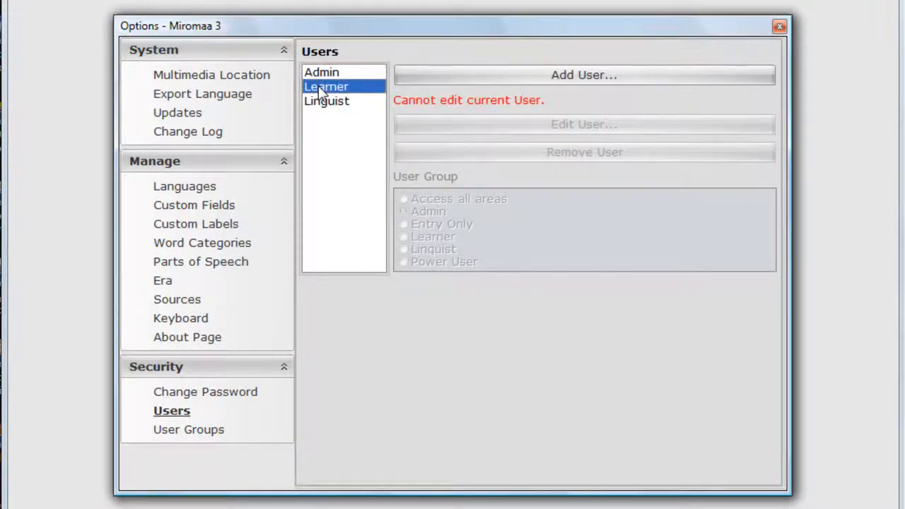
{"action": "left_click", "coordinate": [324, 103]}
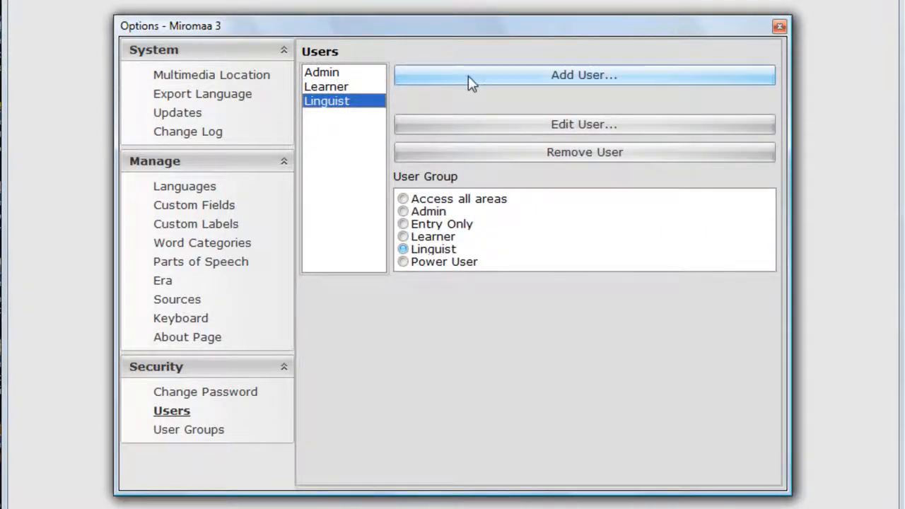
Create a new user with its name and confirmed password, and add it to the Warrgamay2 language.
{"action": "left_click", "coordinate": [506, 85]}
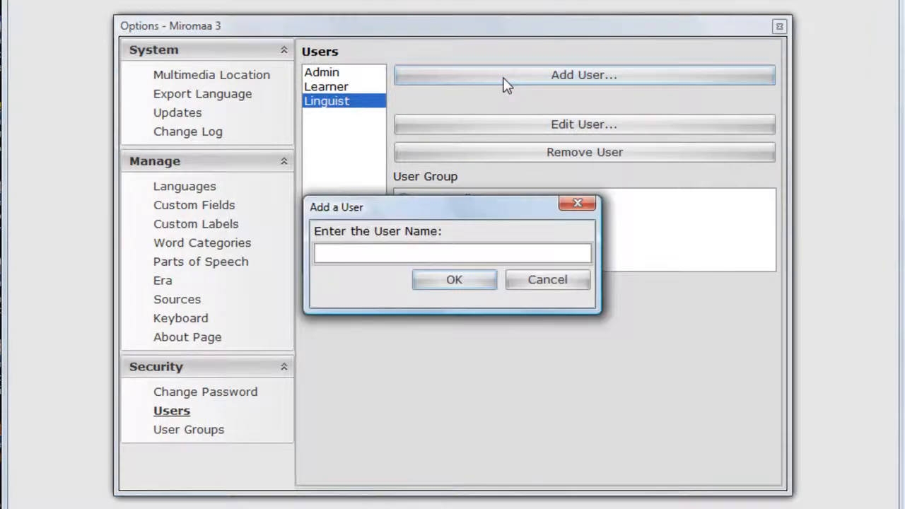
{"action": "type", "text": "Jedda"}
{"action": "left_click", "coordinate": [453, 282]}
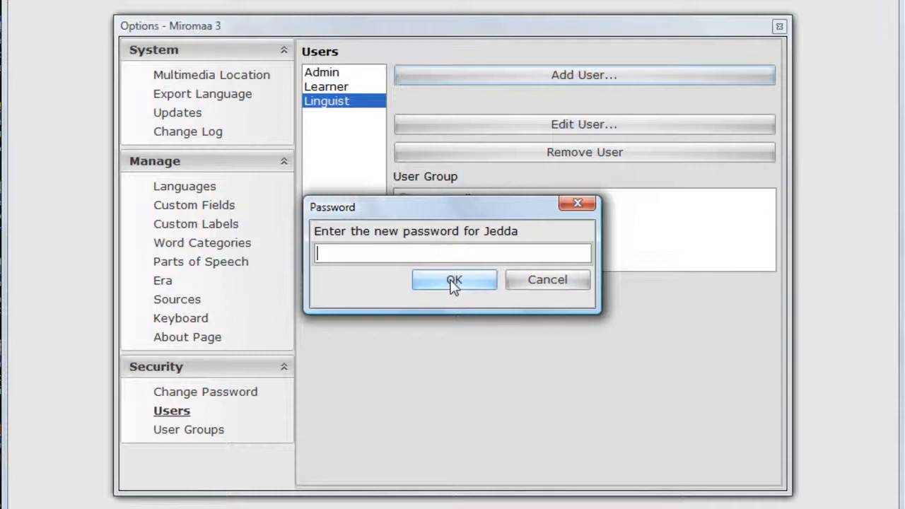
{"action": "type", "text": "12"}
{"action": "left_click", "coordinate": [453, 281]}
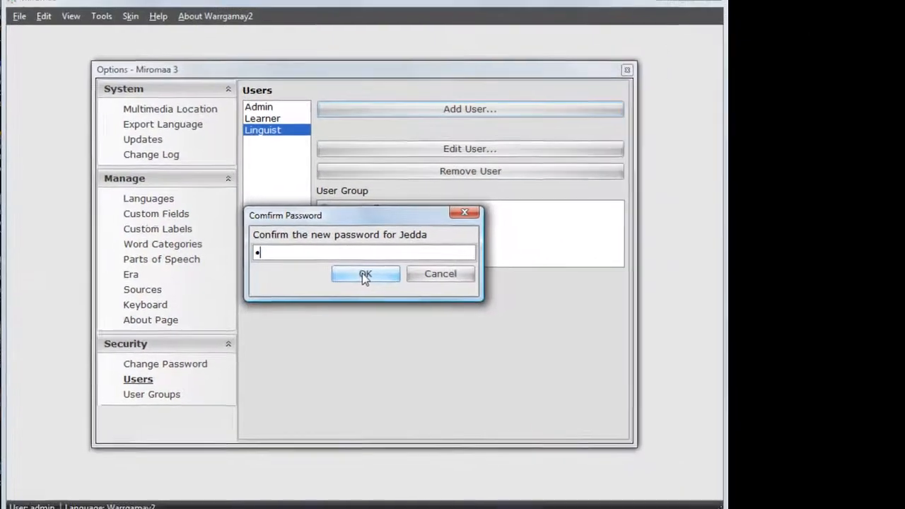
{"action": "type", "text": "12"}
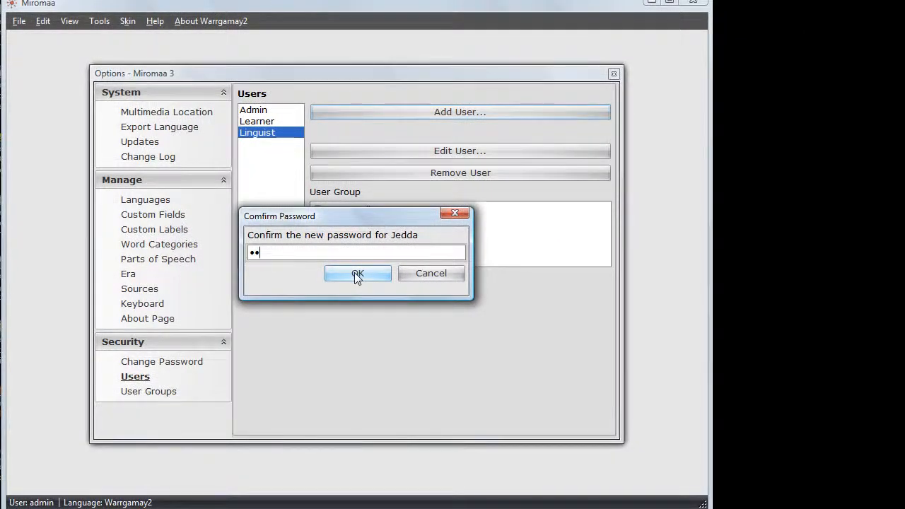
{"action": "left_click", "coordinate": [358, 275]}
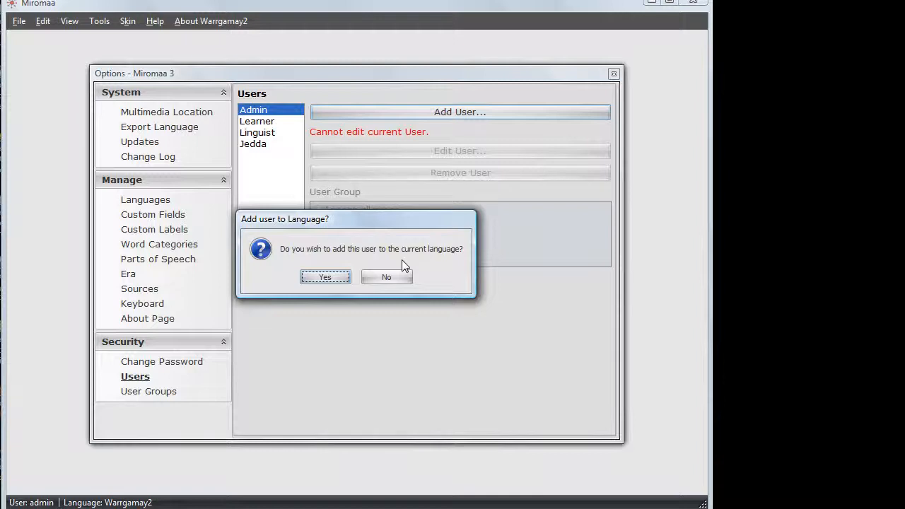
{"action": "left_click", "coordinate": [322, 278]}
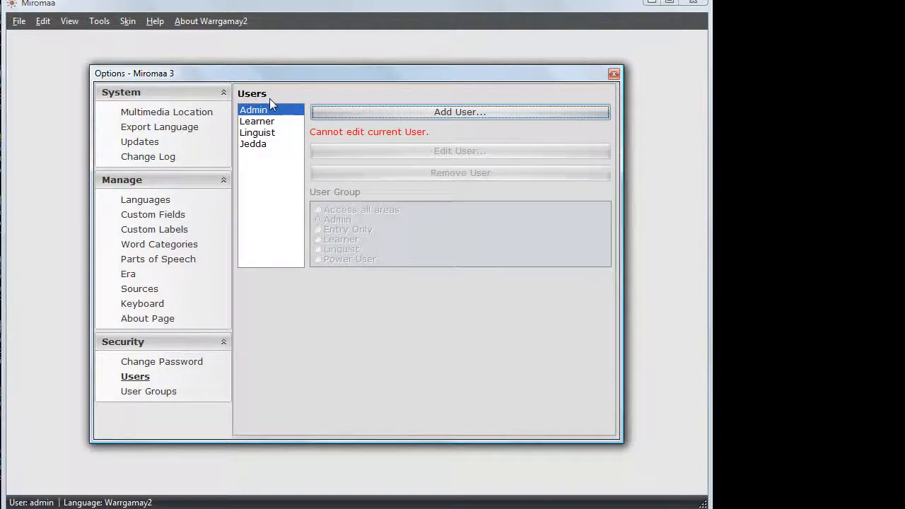
Select the newly added user and set its User Group to Admin.
{"action": "left_click", "coordinate": [261, 145]}
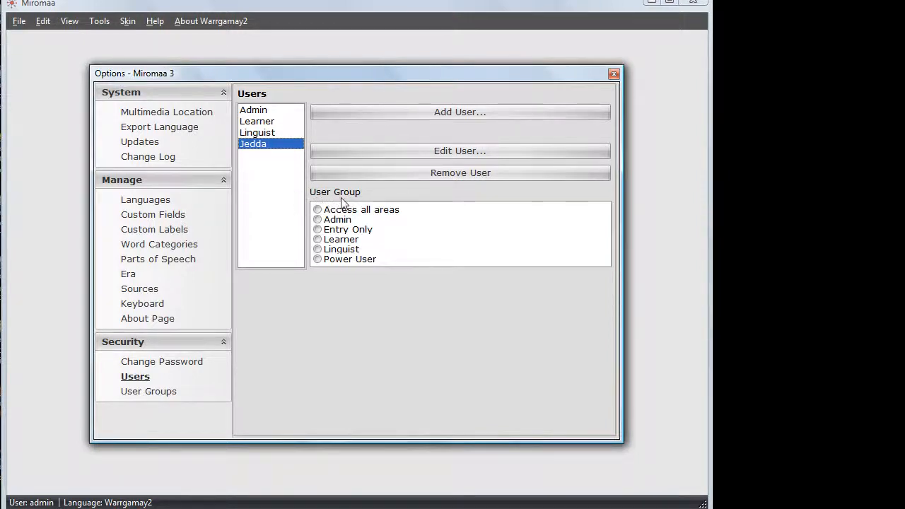
{"action": "left_click", "coordinate": [317, 220]}
{"action": "left_click", "coordinate": [340, 261]}
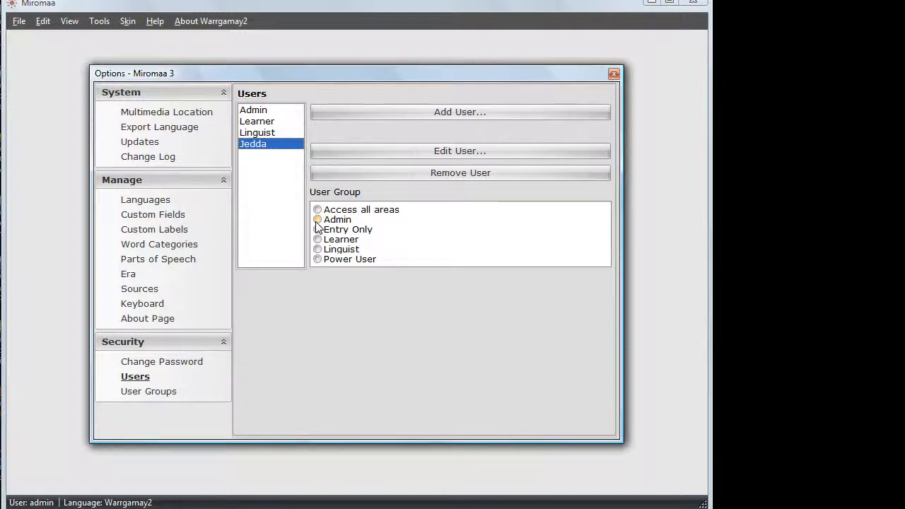
{"action": "left_click", "coordinate": [317, 220]}
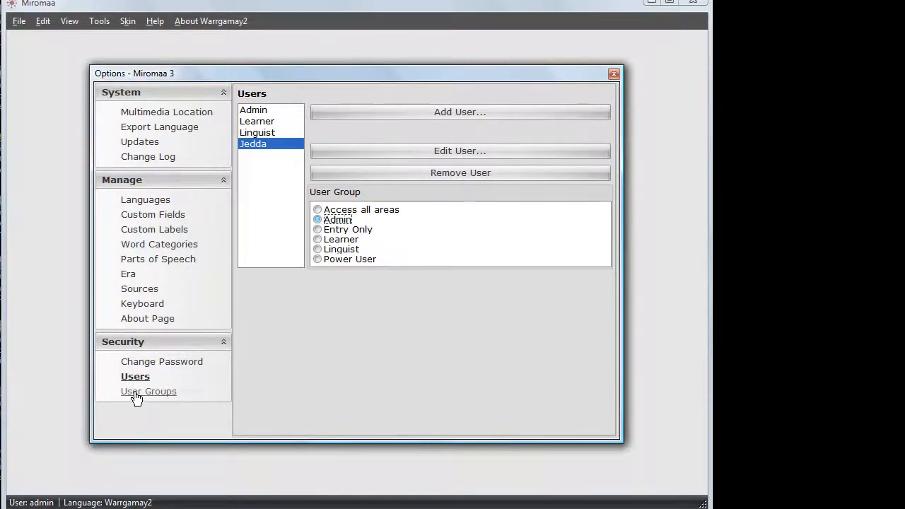
Open the User Groups page and review the Admin, Learner and Linguist groups' privileges.
{"action": "left_click", "coordinate": [136, 396]}
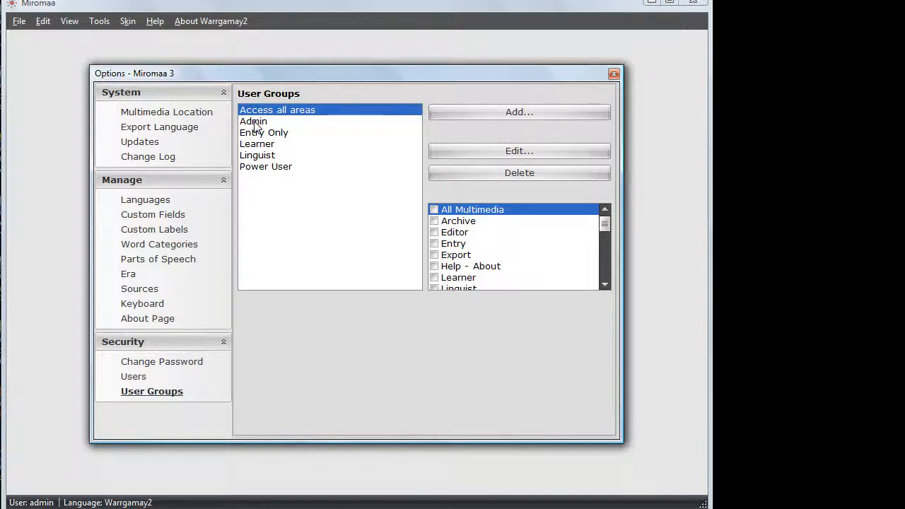
{"action": "left_click", "coordinate": [256, 124]}
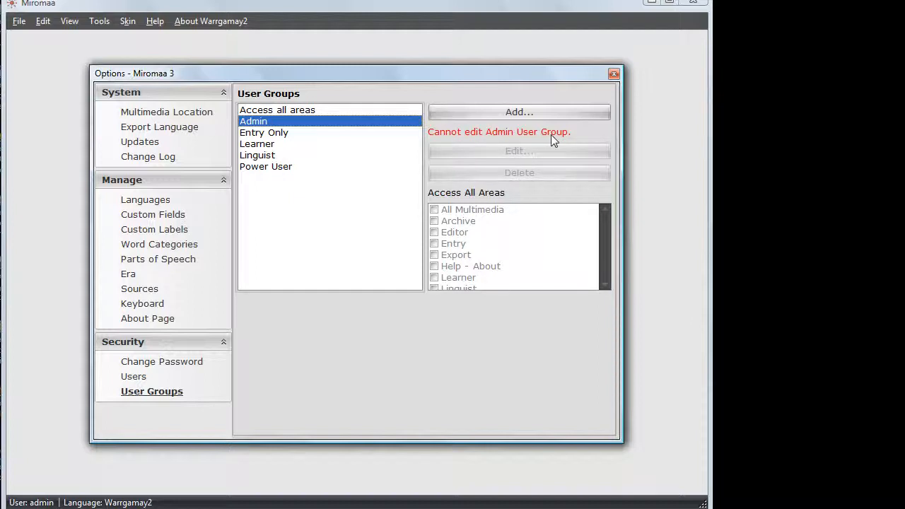
{"action": "left_click", "coordinate": [267, 146]}
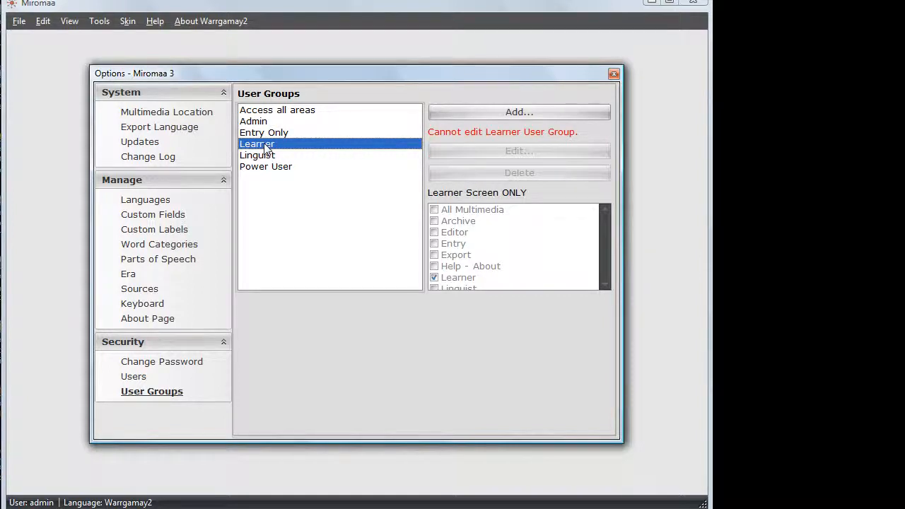
{"action": "left_click", "coordinate": [264, 157]}
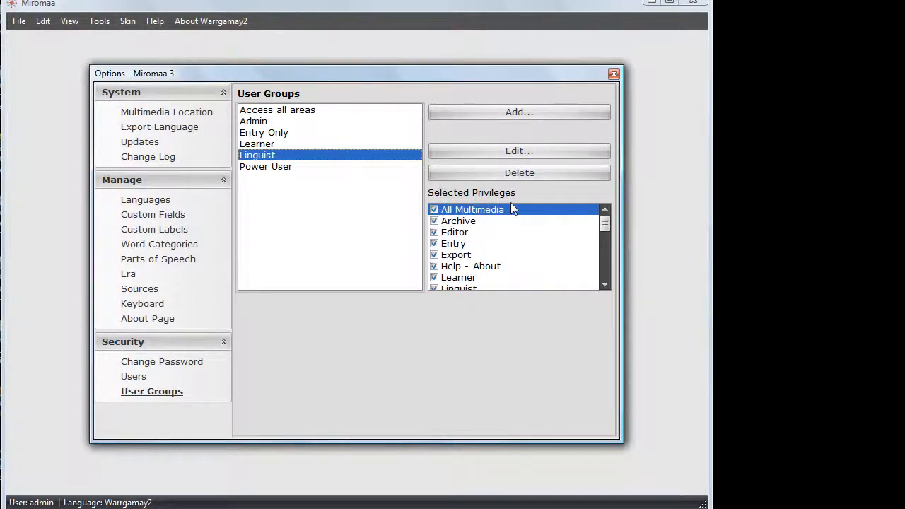
{"action": "left_click", "coordinate": [604, 285]}
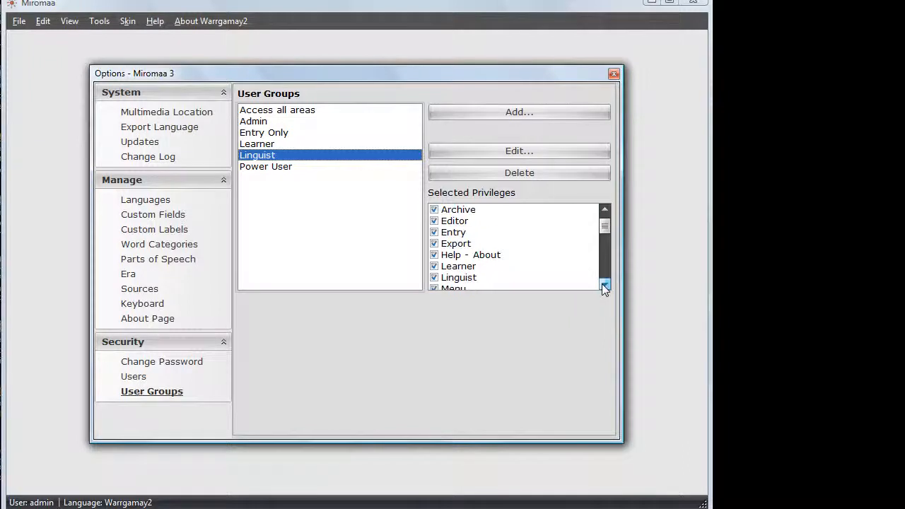
{"action": "left_click", "coordinate": [604, 285]}
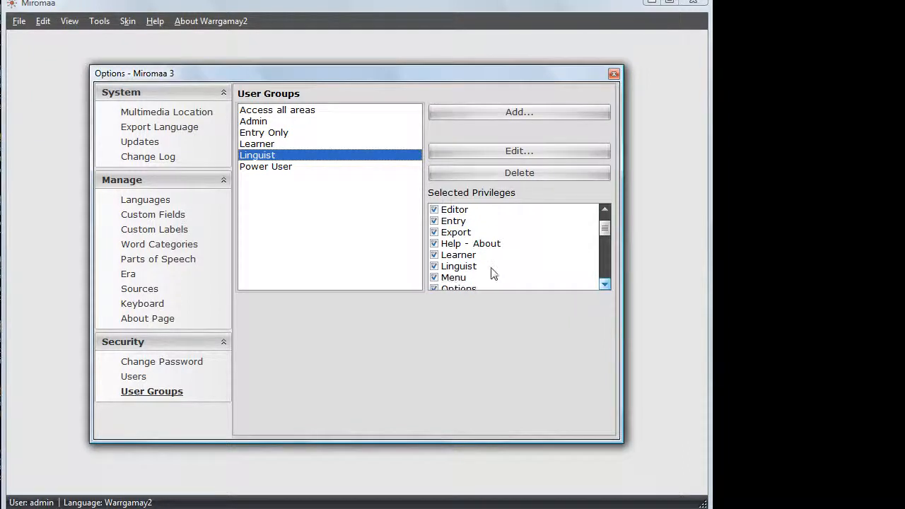
{"action": "left_click", "coordinate": [434, 244]}
{"action": "left_click", "coordinate": [434, 254]}
{"action": "left_click", "coordinate": [436, 266]}
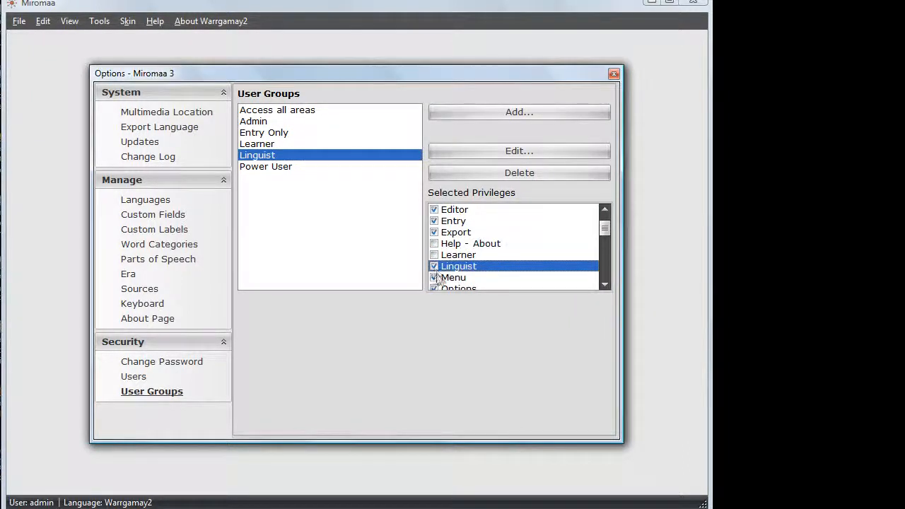
{"action": "left_click", "coordinate": [436, 266]}
{"action": "left_click", "coordinate": [606, 283]}
{"action": "left_click", "coordinate": [605, 284]}
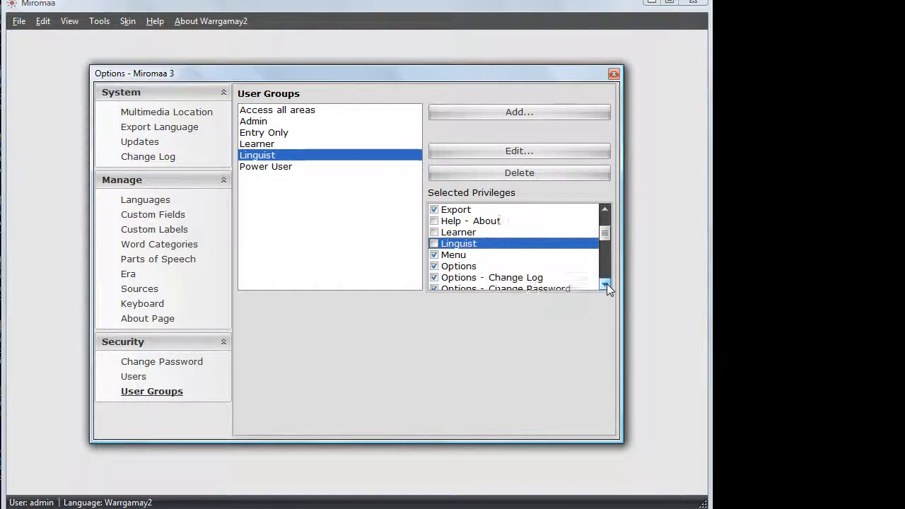
{"action": "left_click", "coordinate": [606, 283]}
{"action": "left_click", "coordinate": [606, 284]}
{"action": "left_click", "coordinate": [605, 284]}
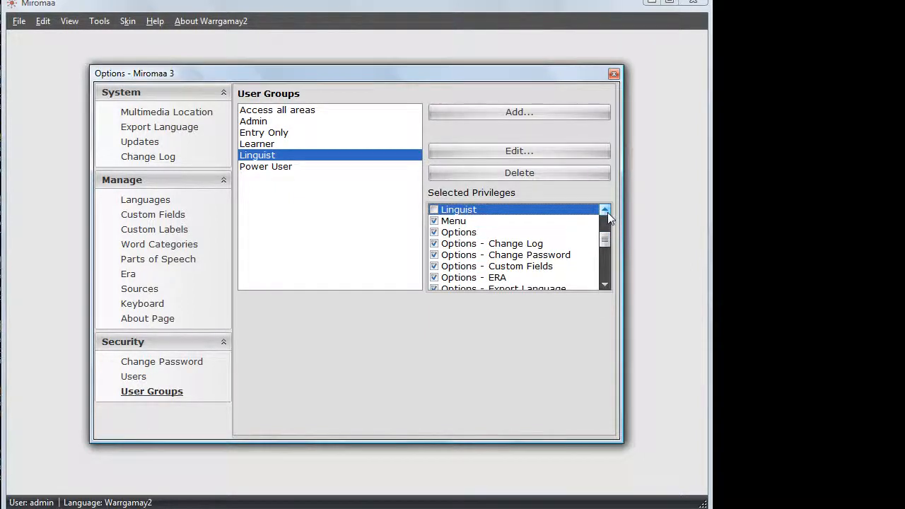
{"action": "scroll", "coordinate": [608, 212], "scroll_direction": "up", "scroll_amount": 3}
{"action": "left_click", "coordinate": [605, 286]}
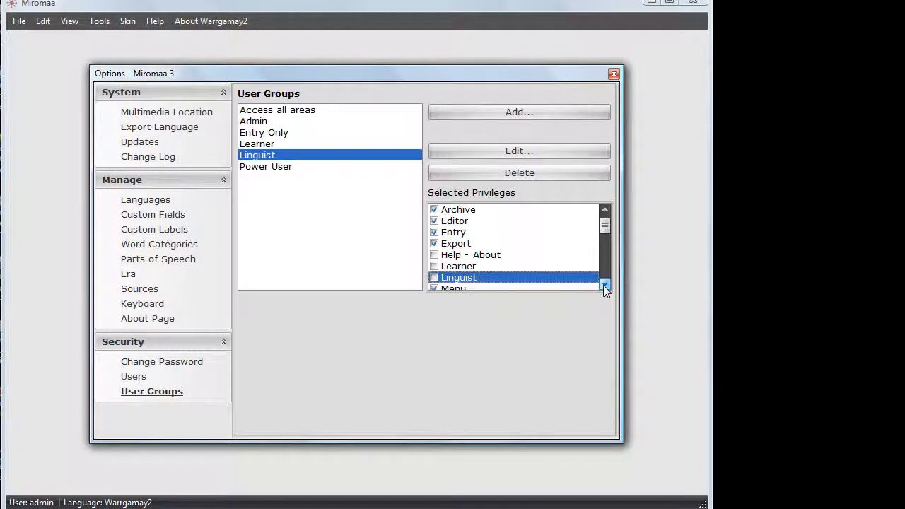
{"action": "left_click", "coordinate": [605, 285]}
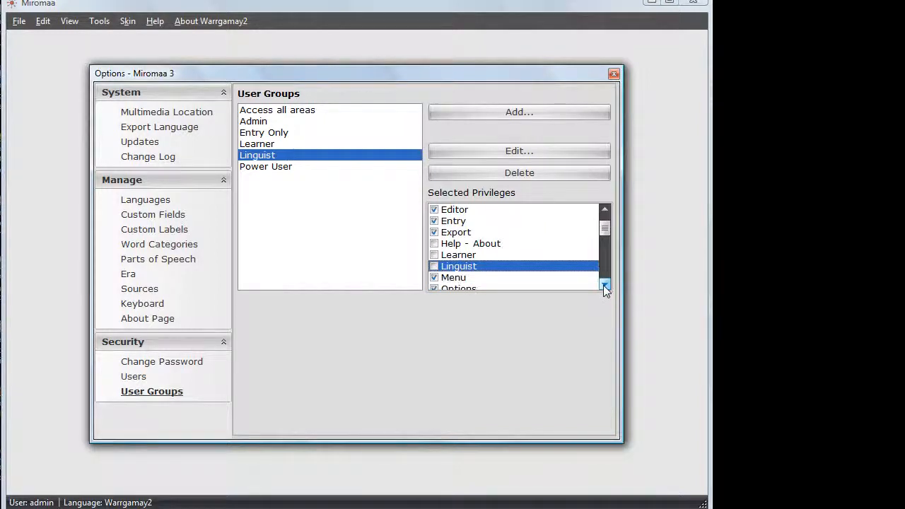
{"action": "left_click", "coordinate": [435, 243]}
{"action": "left_click", "coordinate": [435, 255]}
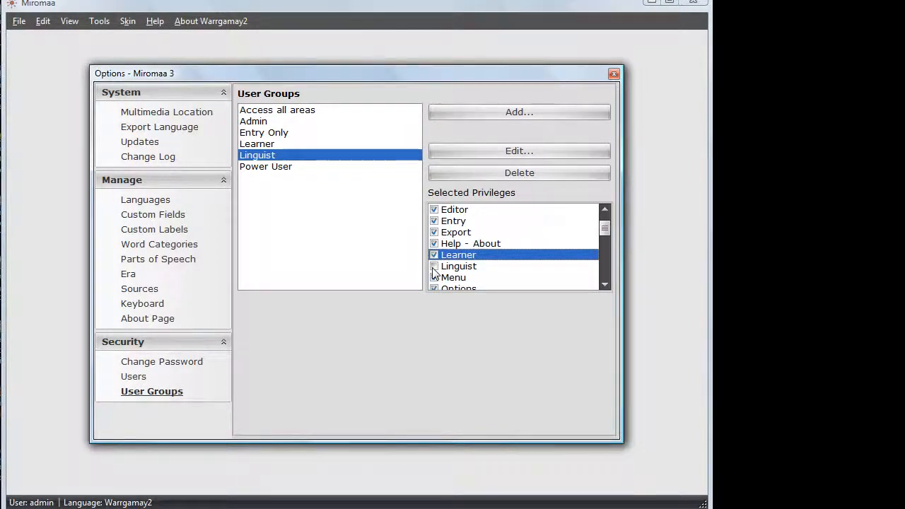
{"action": "left_click", "coordinate": [435, 267]}
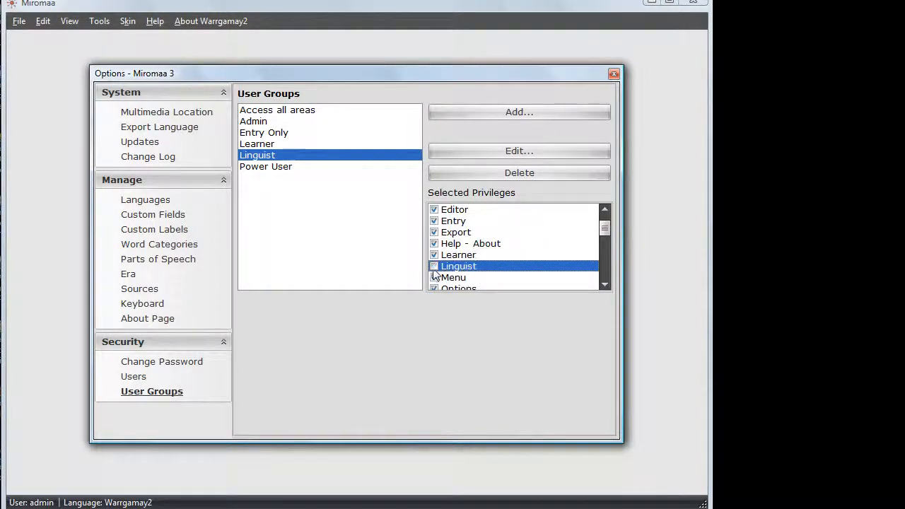
{"action": "left_click", "coordinate": [605, 284]}
{"action": "left_click", "coordinate": [605, 284]}
{"action": "left_click", "coordinate": [605, 284]}
{"action": "left_click", "coordinate": [606, 284]}
{"action": "left_click", "coordinate": [605, 283]}
{"action": "left_click", "coordinate": [605, 283]}
{"action": "left_click", "coordinate": [606, 284]}
{"action": "left_click", "coordinate": [605, 284]}
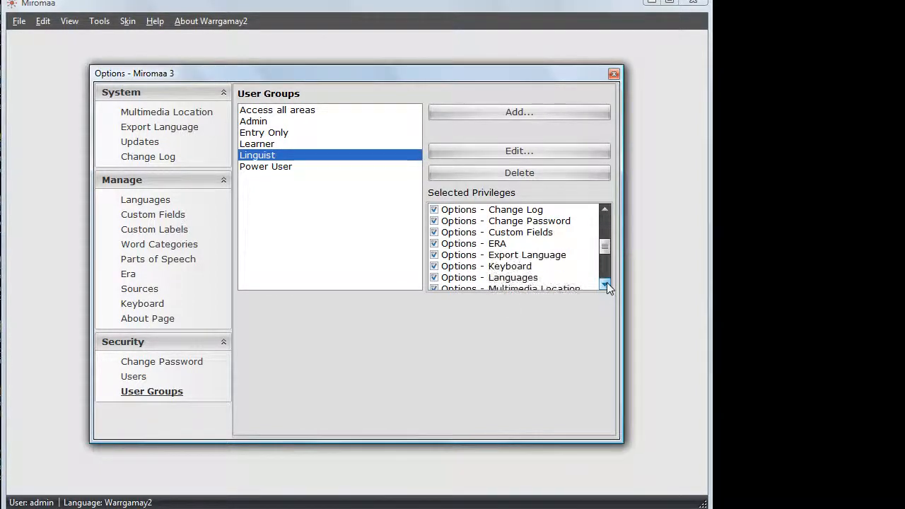
{"action": "left_click", "coordinate": [605, 283]}
{"action": "left_click", "coordinate": [605, 283]}
{"action": "left_click", "coordinate": [606, 283]}
{"action": "left_click", "coordinate": [606, 283]}
{"action": "left_click", "coordinate": [605, 284]}
{"action": "left_click", "coordinate": [606, 283]}
{"action": "left_click", "coordinate": [605, 283]}
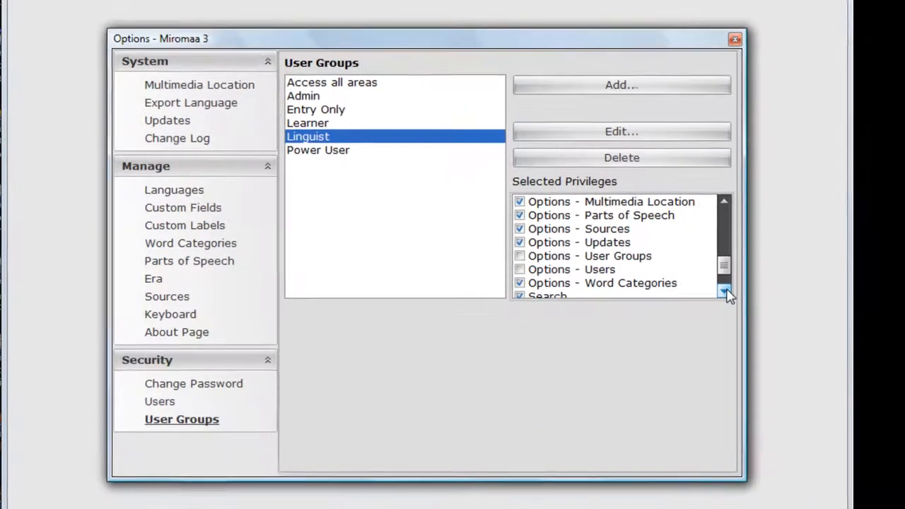
{"action": "left_click", "coordinate": [725, 292]}
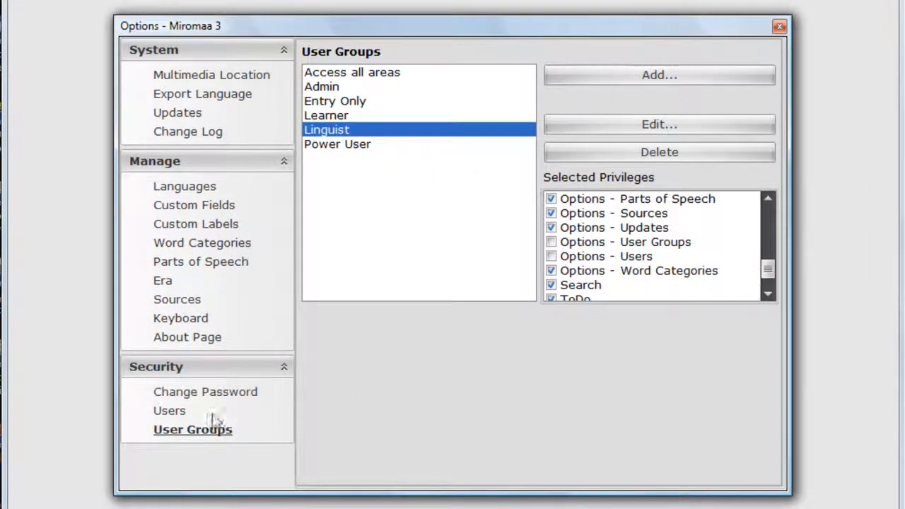
Close the Options window and log out through File > Logout.
{"action": "left_click", "coordinate": [781, 28]}
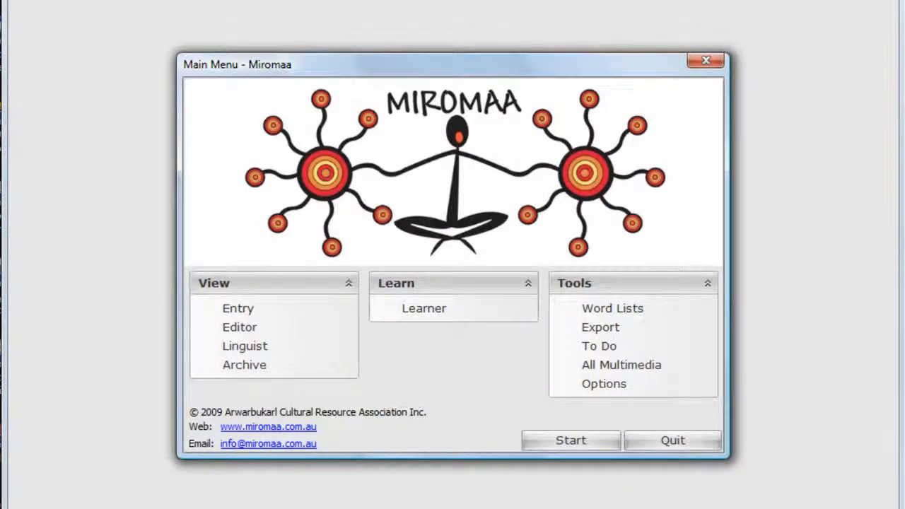
{"action": "left_click", "coordinate": [21, 0]}
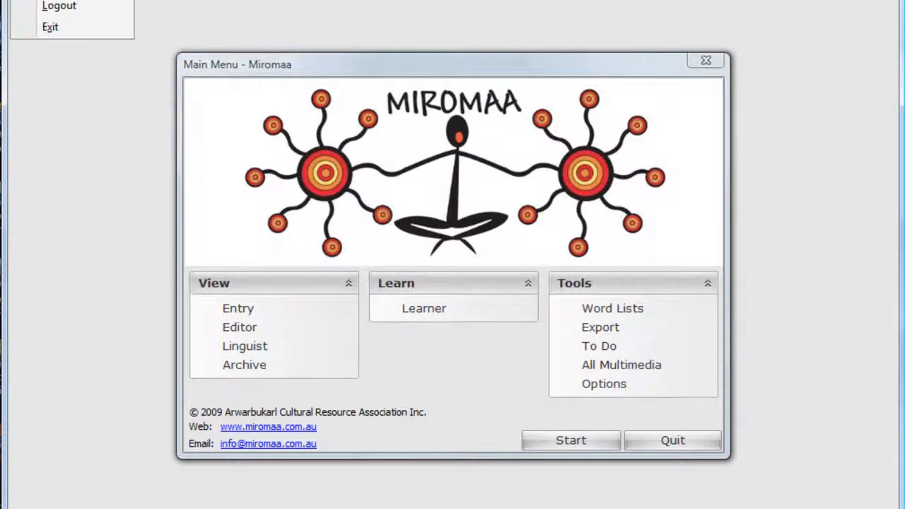
{"action": "left_click", "coordinate": [45, 6]}
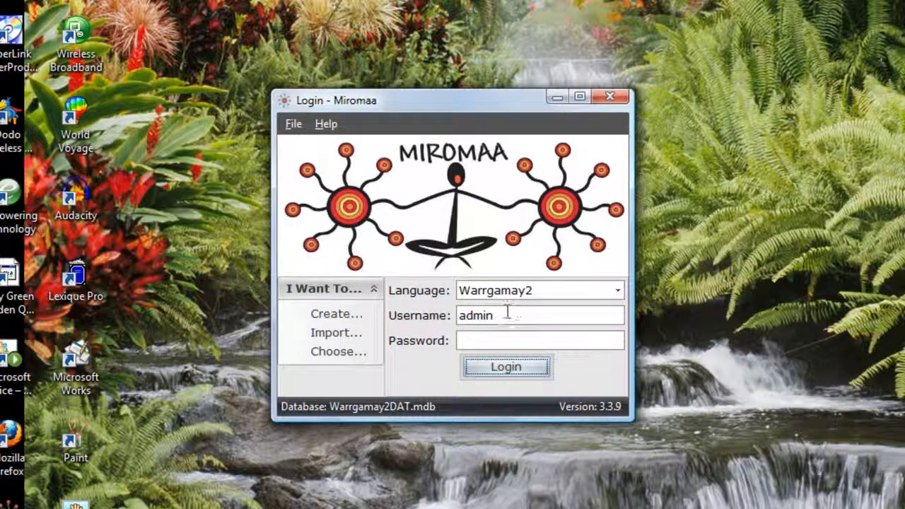
Replace the username with the new user's name, enter its password and log in.
{"action": "left_click_drag", "start_coordinate": [505, 315], "coordinate": [459, 319]}
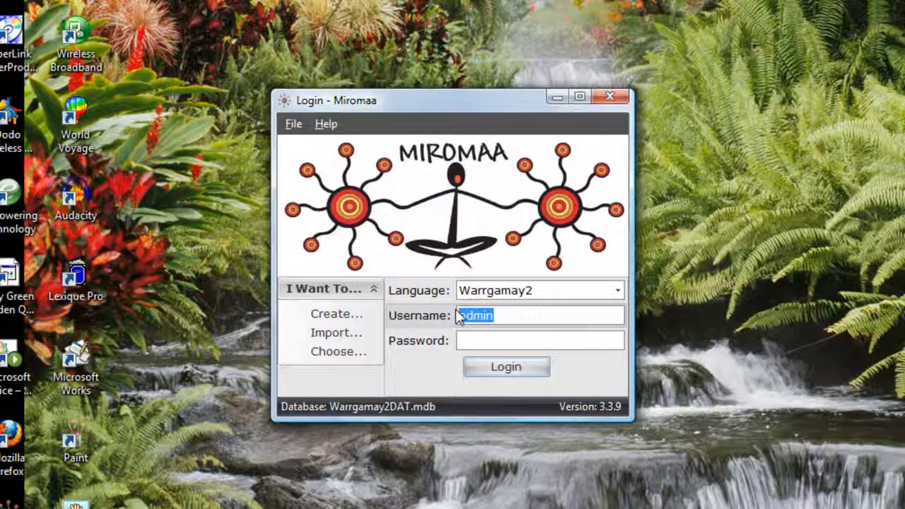
{"action": "type", "text": "Jedda"}
{"action": "left_click", "coordinate": [470, 340]}
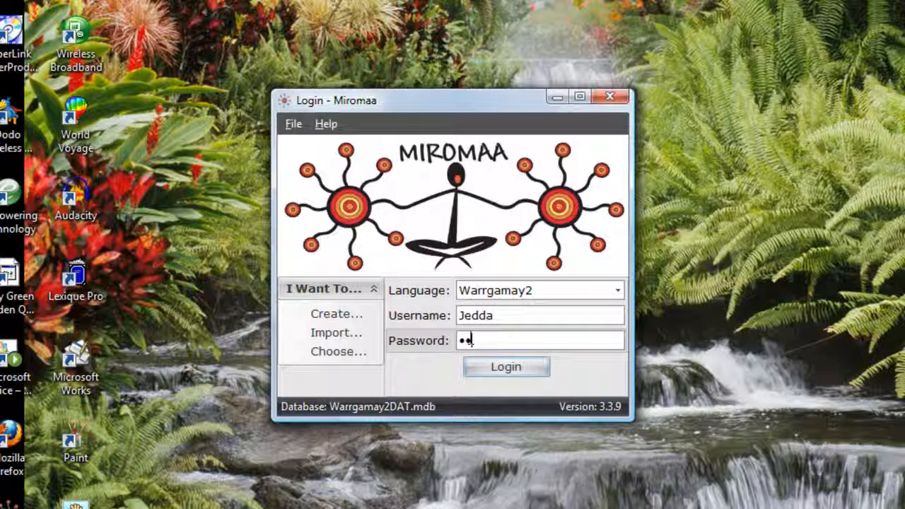
{"action": "left_click", "coordinate": [535, 373]}
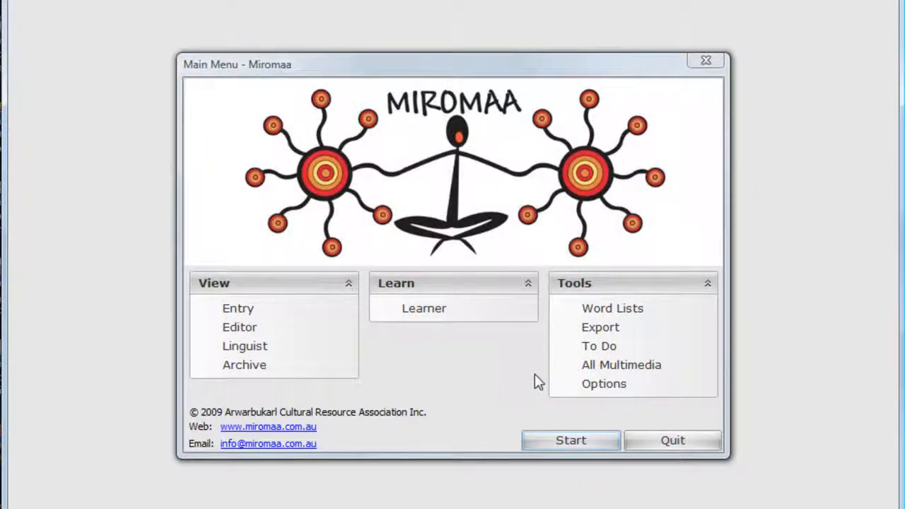